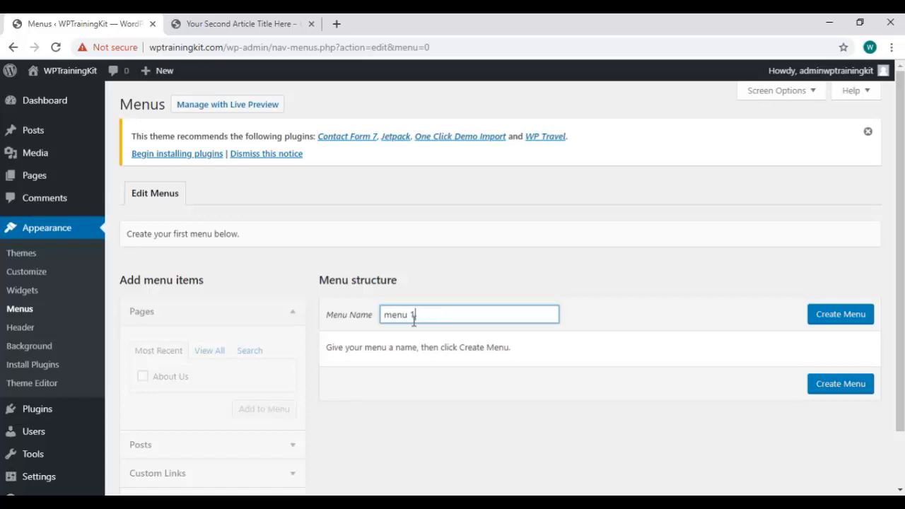
- Create the menu named "menu 1" and add the About Us page to it
left_click(813, 318)
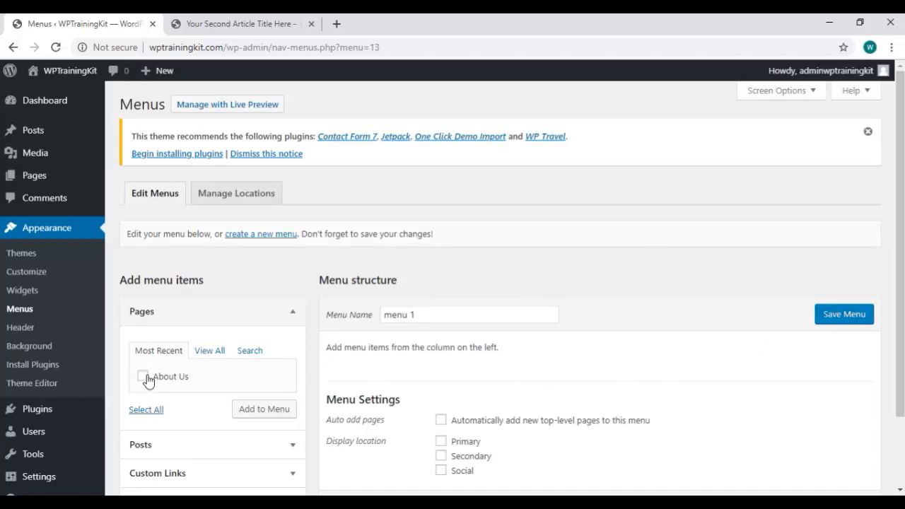
left_click(270, 410)
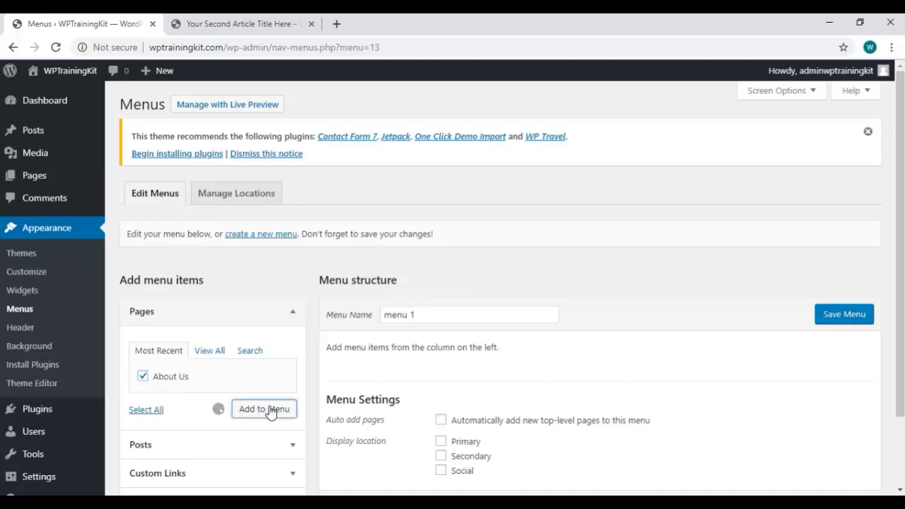
scroll(390, 404, "down", 2)
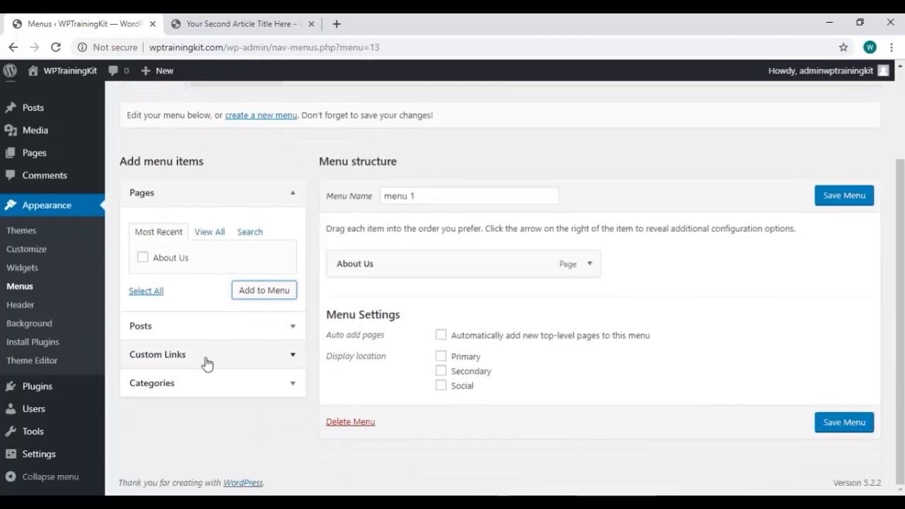
left_click(206, 359)
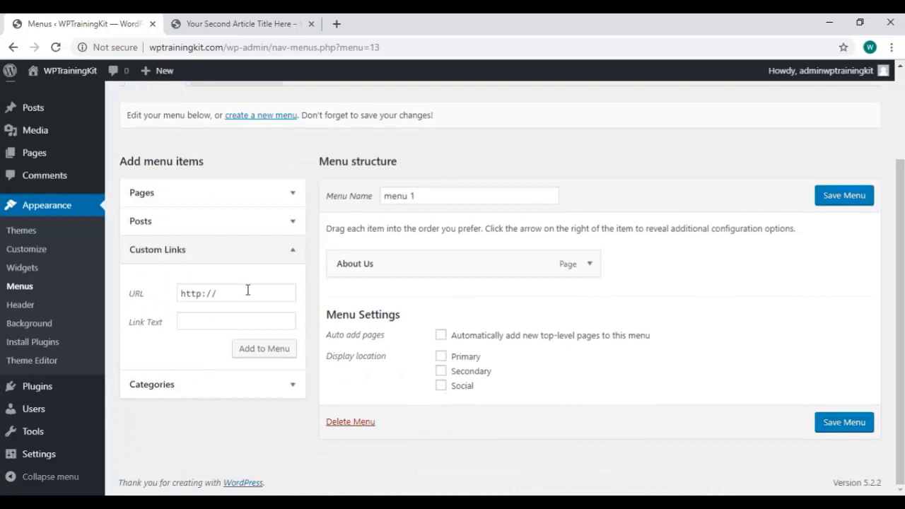
left_click_drag(225, 46, 139, 48)
key("ctrl+c")
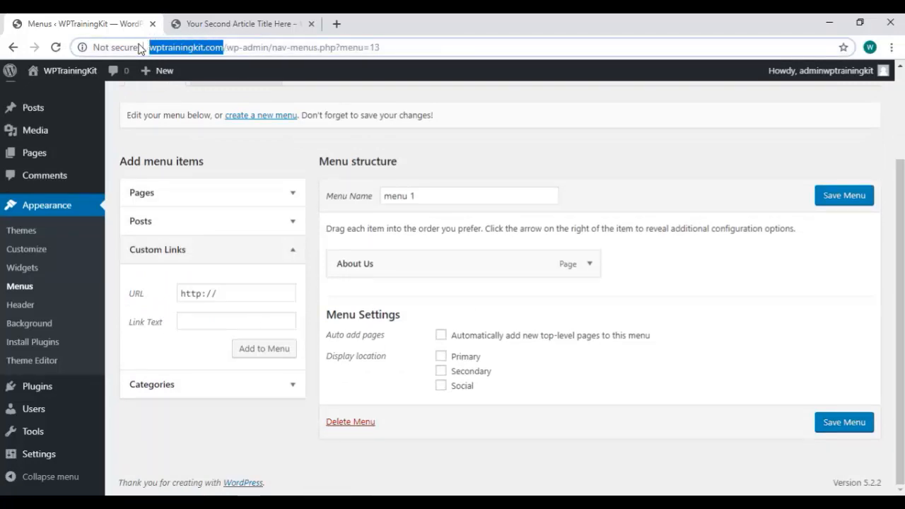
triple_click(232, 293)
key("ctrl+v")
left_click(222, 324)
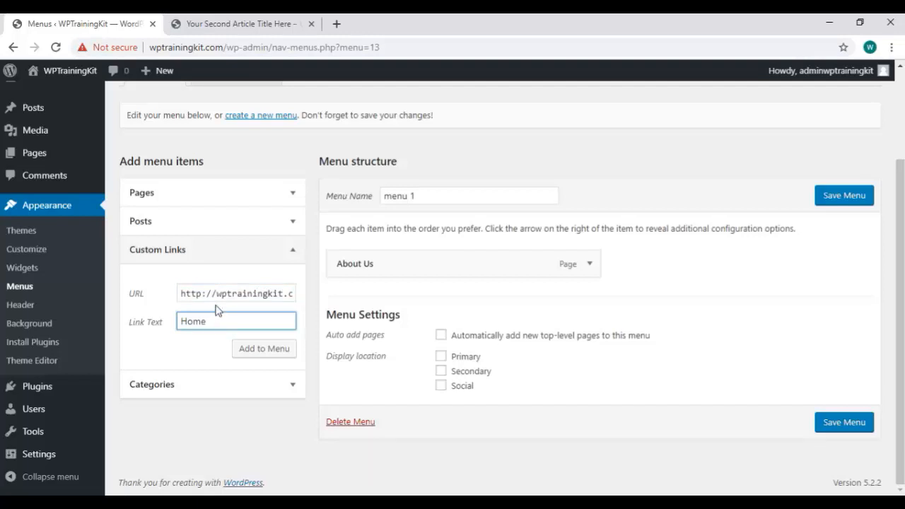
left_click(262, 350)
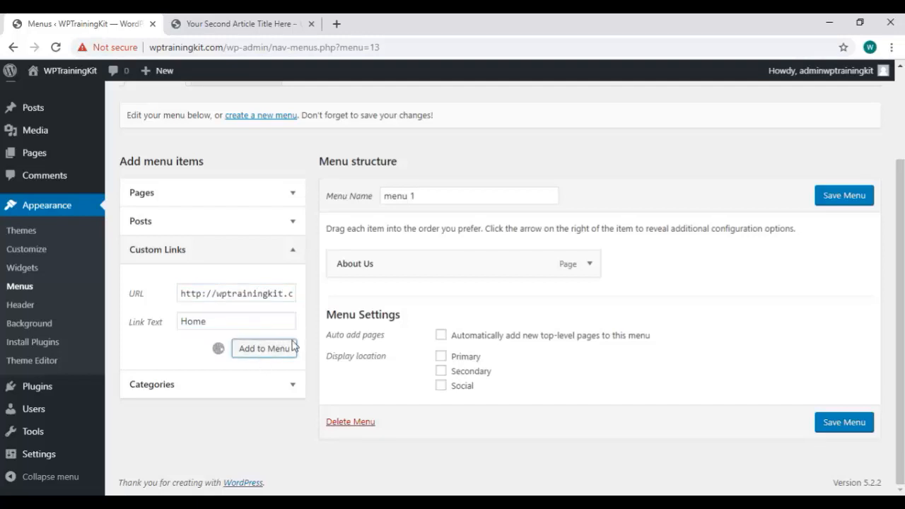
- Add the Wordpress category to menu 1 and collapse the category list
left_click(254, 388)
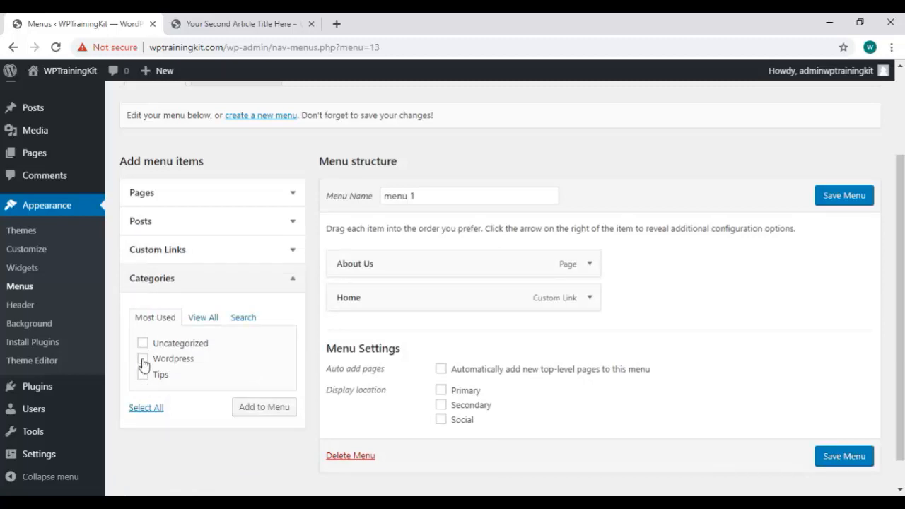
left_click(274, 412)
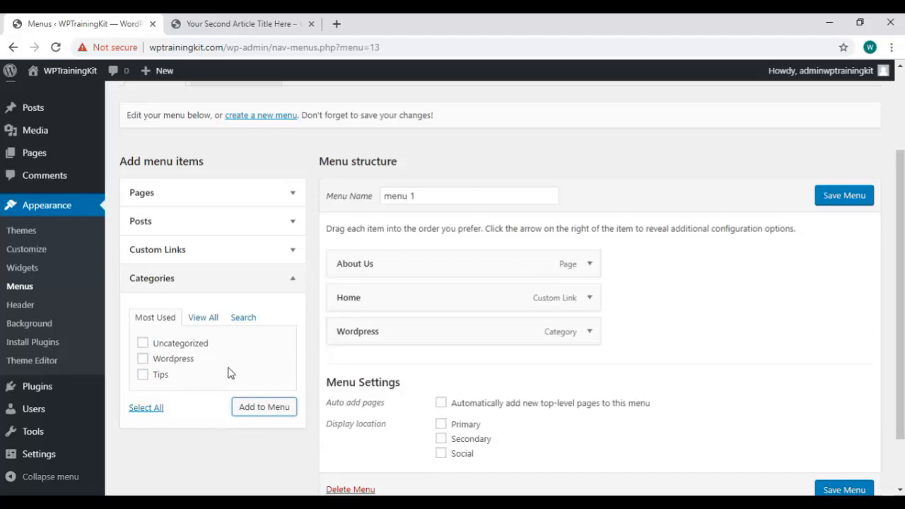
left_click(280, 280)
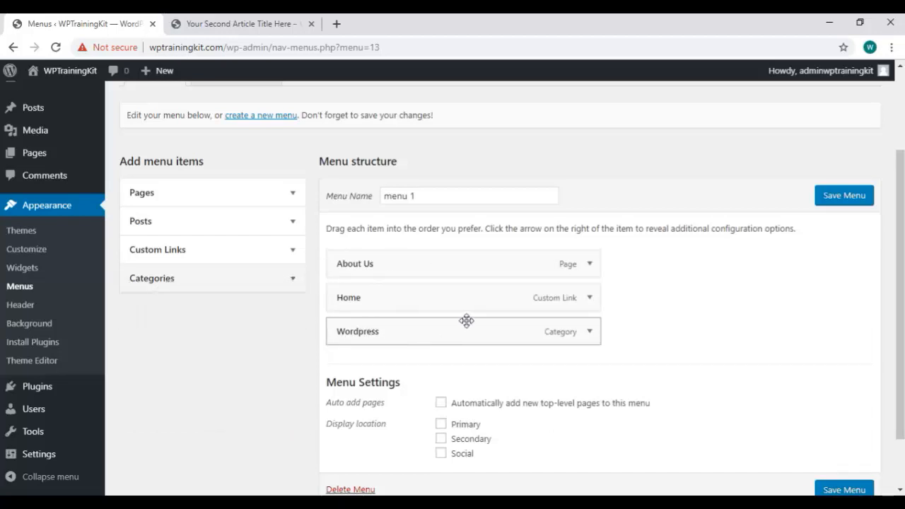
- Arrange the menu items as Home, Wordpress, About Us, try About Us as a sub item, return it to top level, and save the menu
left_click_drag(459, 303, 460, 254)
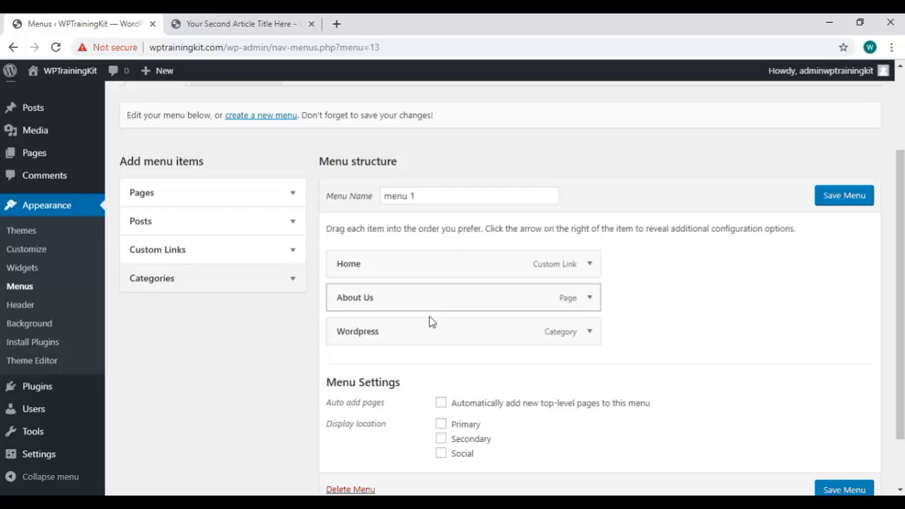
left_click_drag(401, 335, 396, 300)
left_click_drag(379, 333, 417, 329)
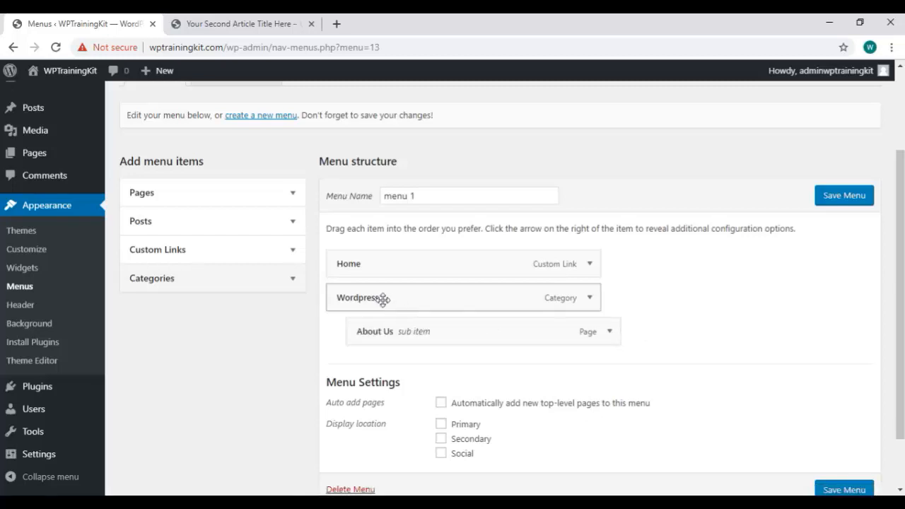
mouse_move(405, 328)
left_mouse_down()
mouse_move(386, 326)
mouse_move(396, 326)
left_mouse_up()
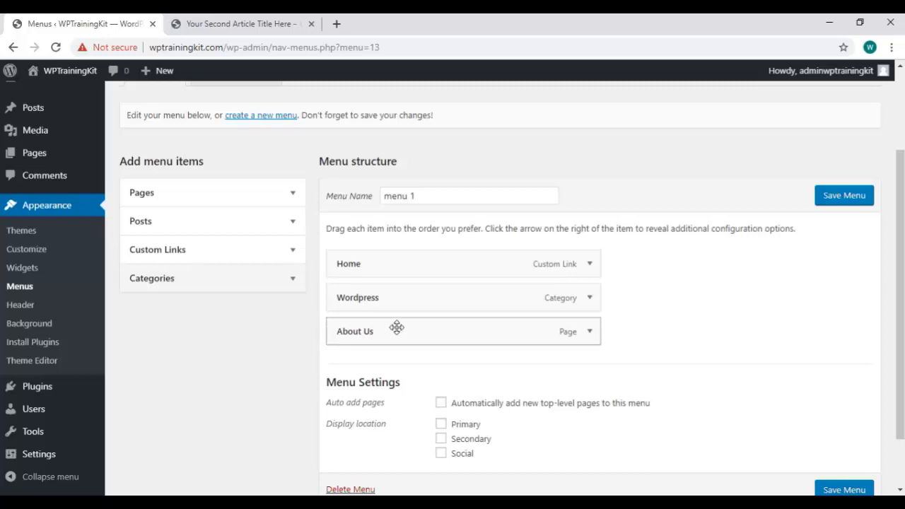
left_click(832, 198)
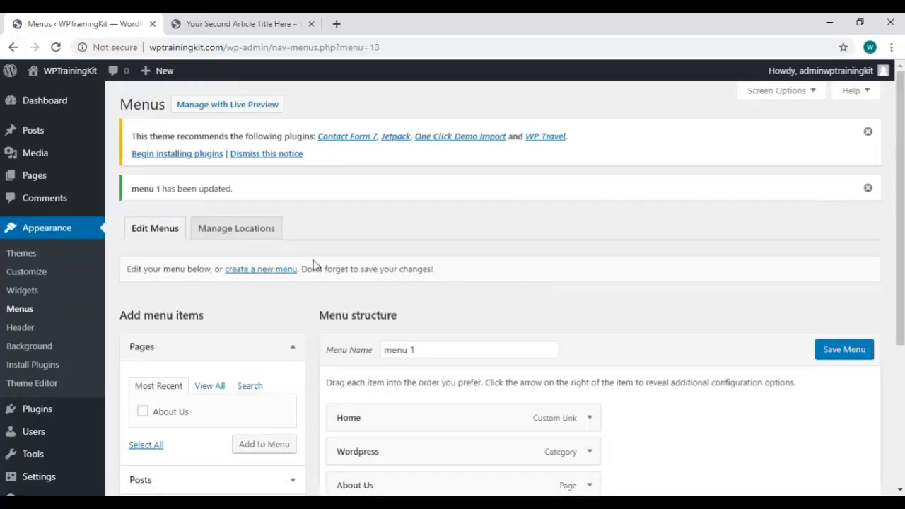
- Assign menu 1 to the Primary theme location and save the location changes
left_click(231, 236)
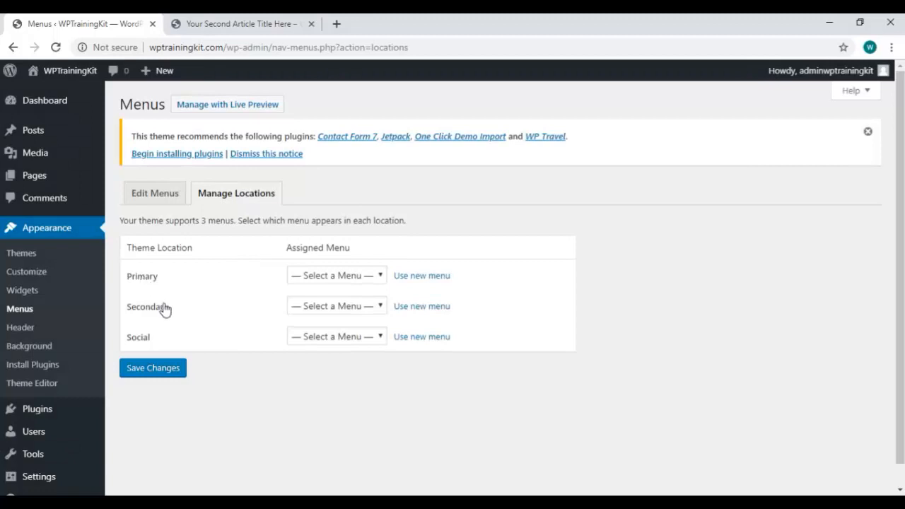
left_click(329, 277)
left_click(334, 306)
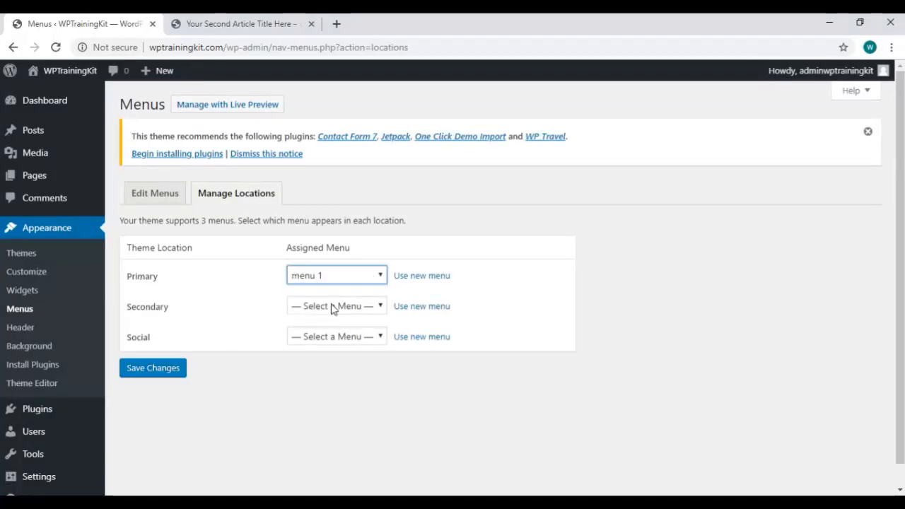
left_click(182, 373)
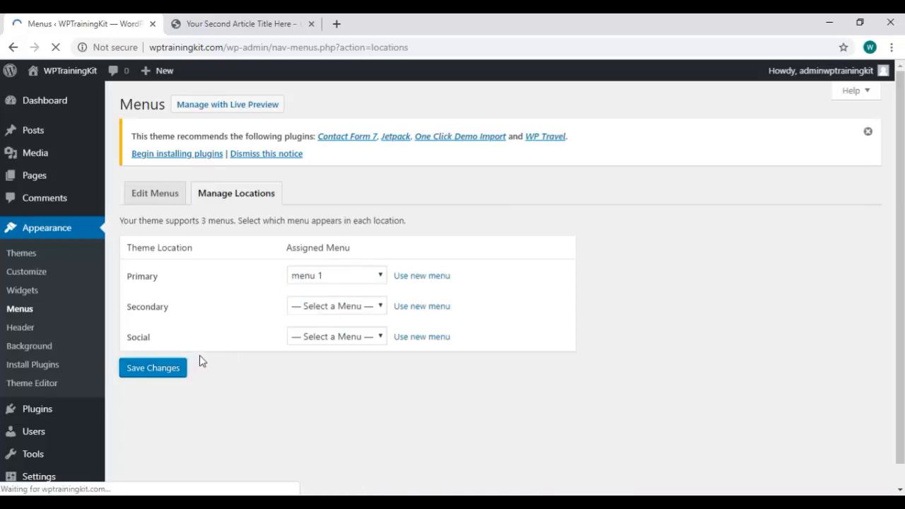
- Reload the second article's page on the live site to check its header menu
left_click(248, 24)
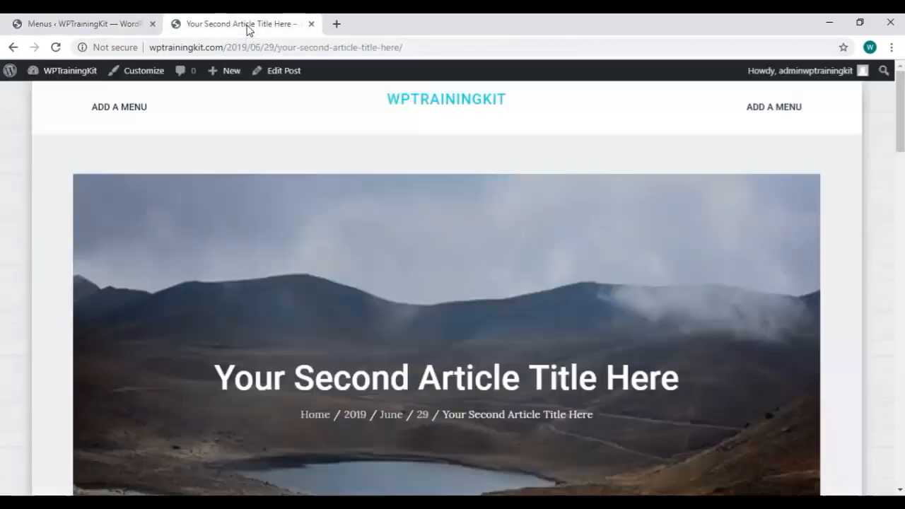
right_click(311, 143)
left_click(344, 183)
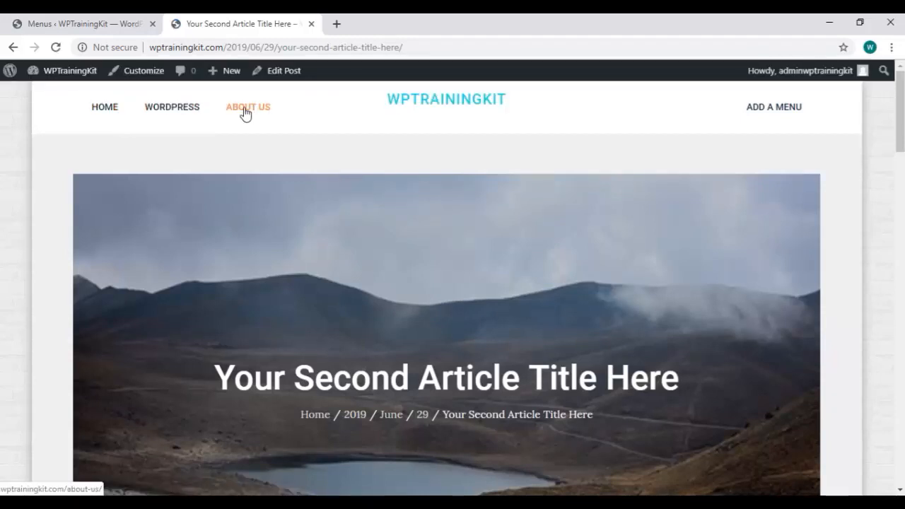
- Return to editing menu 1, place About Us directly above Wordpress, and save the menu
left_click(85, 24)
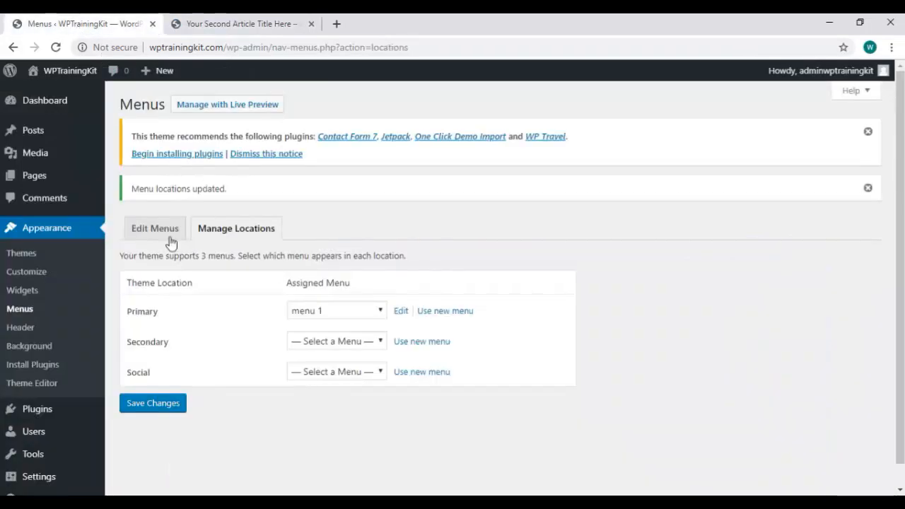
left_click(147, 234)
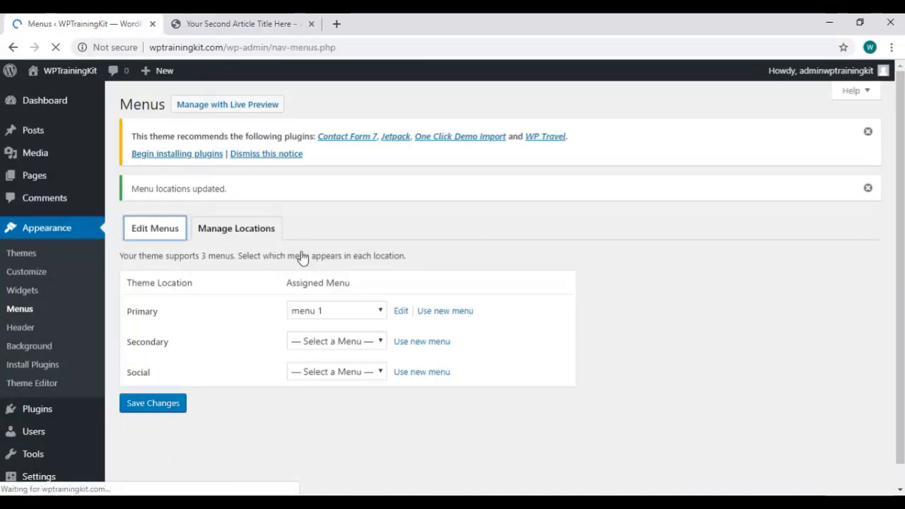
scroll(385, 354, "down", 1)
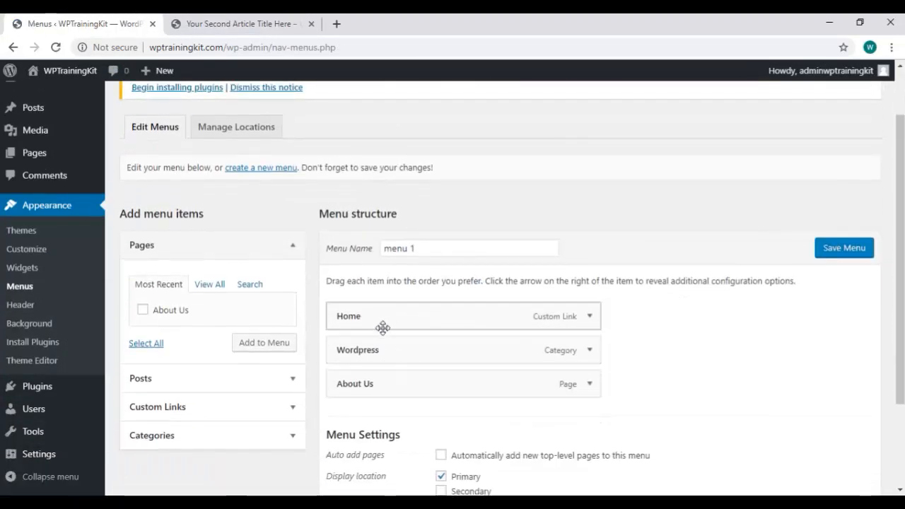
left_click_drag(408, 375, 386, 346)
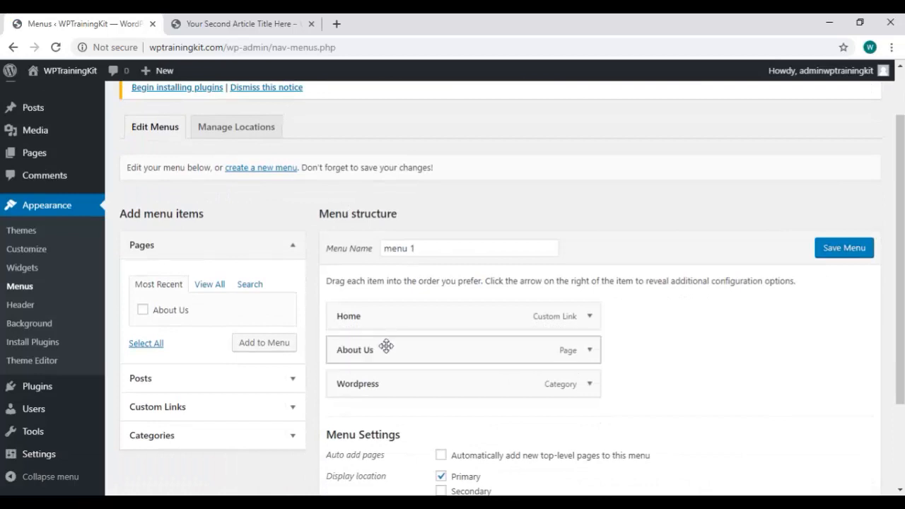
left_click(829, 248)
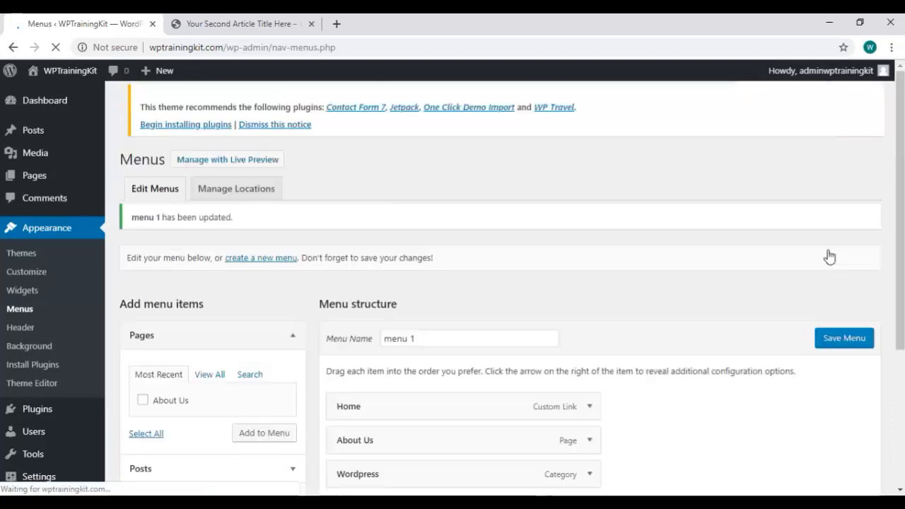
- Refresh the live article page to check the new order of the header menu items
left_click(269, 24)
right_click(329, 139)
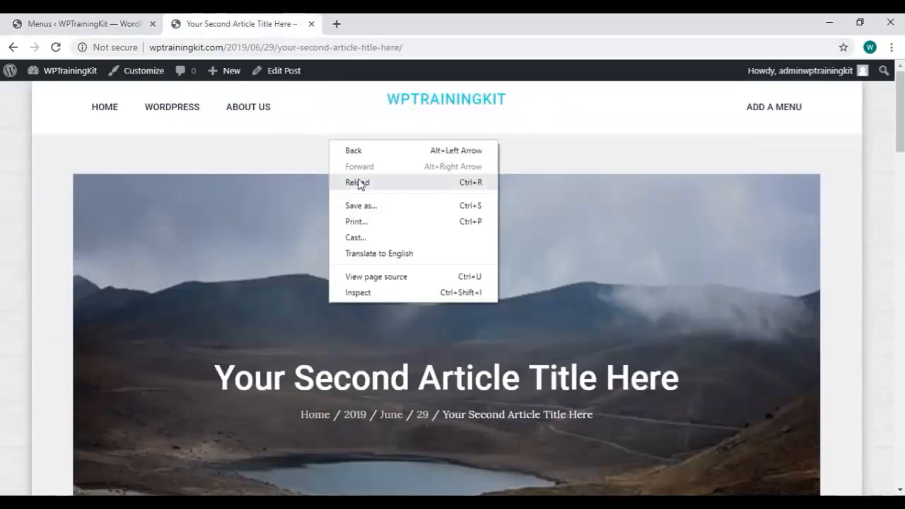
left_click(360, 180)
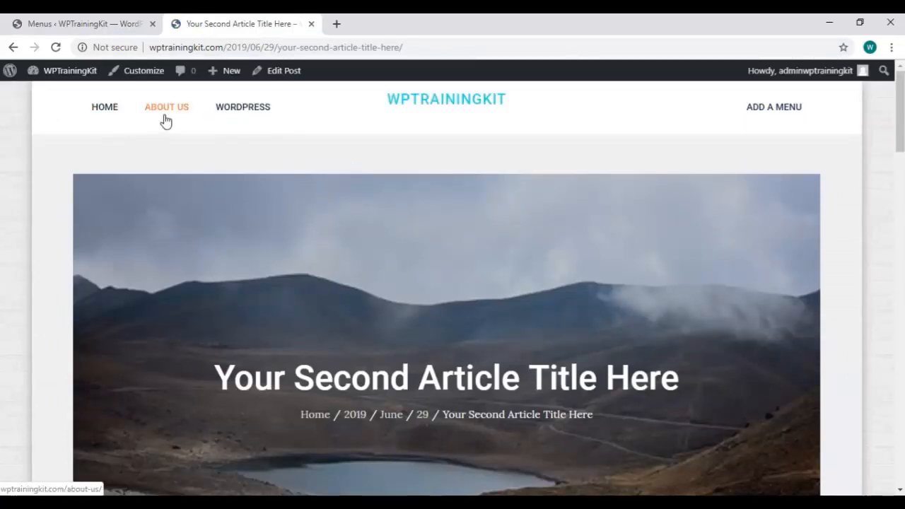
- Go back to the menu editor and create a new menu named "menu 2"
left_click(84, 25)
scroll(414, 295, "down", 2)
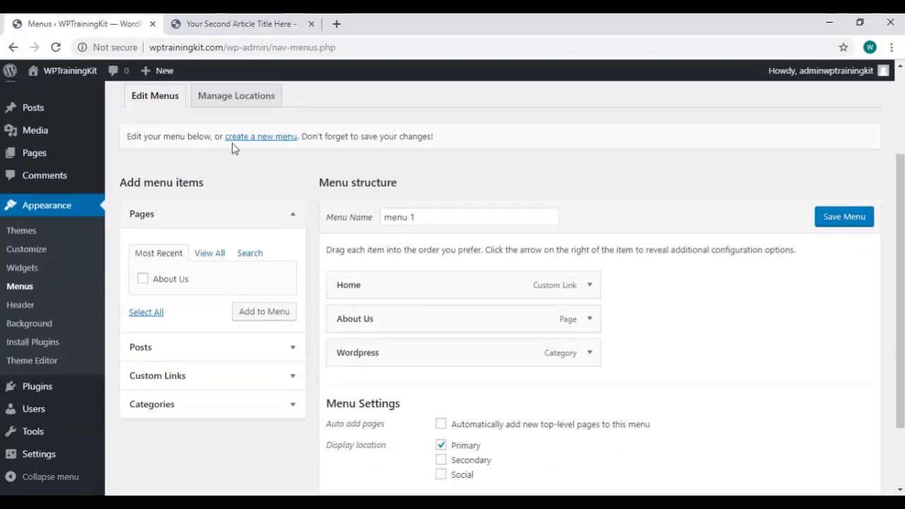
left_click(275, 139)
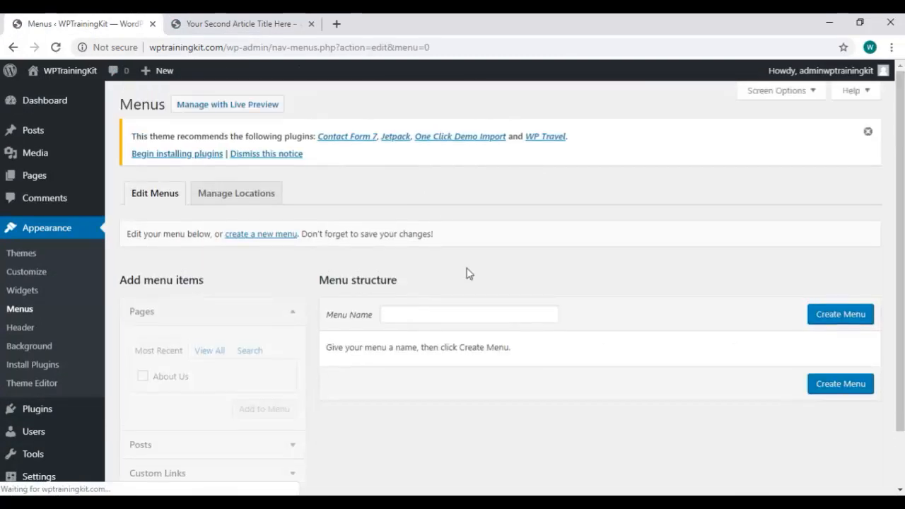
left_click(453, 314)
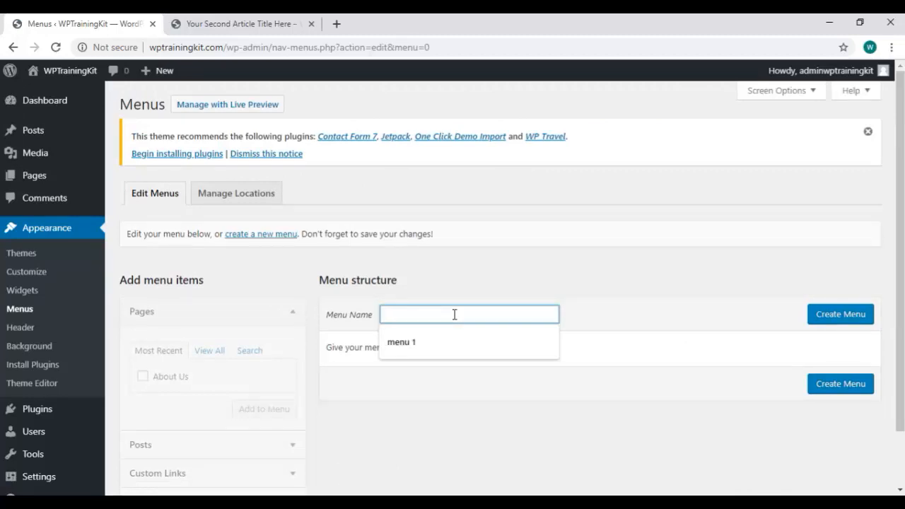
type("menu ")
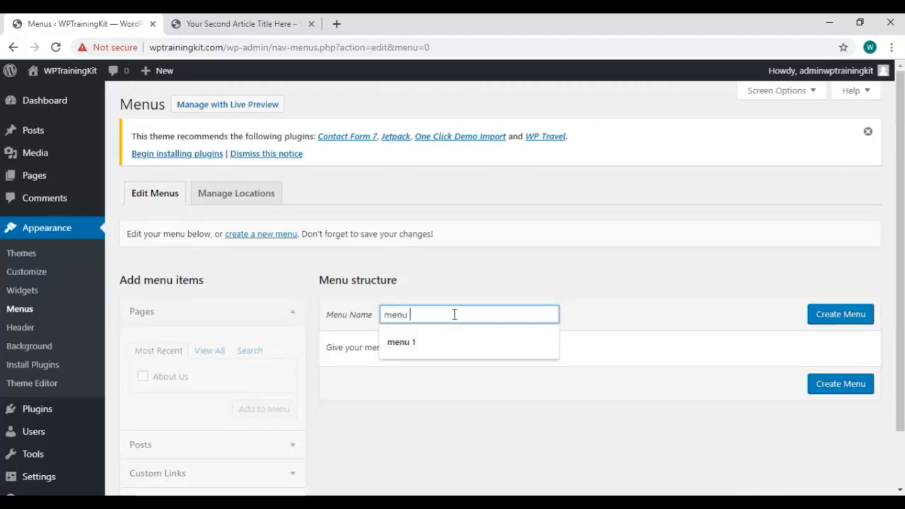
type("2")
left_click(851, 322)
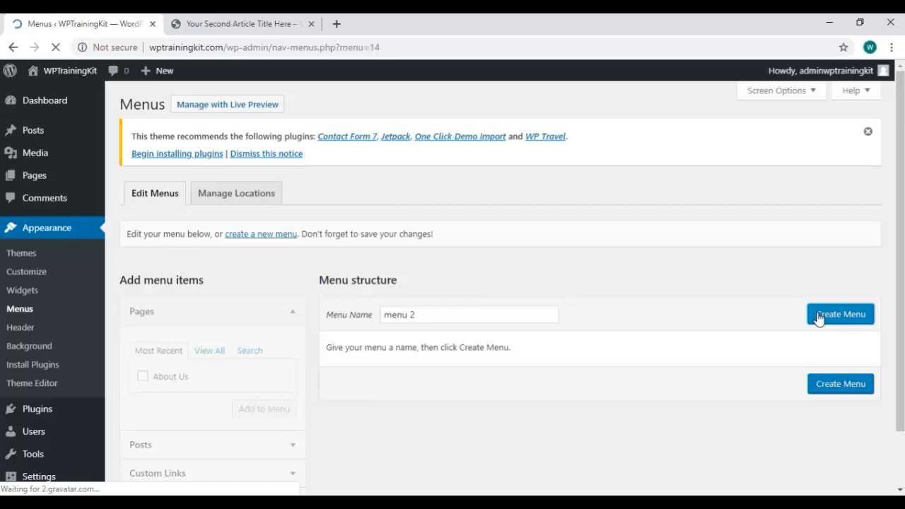
- Add the Wordpress and Tips categories to menu 2 as separate items
scroll(581, 377, "down", 1)
scroll(578, 377, "down", 2)
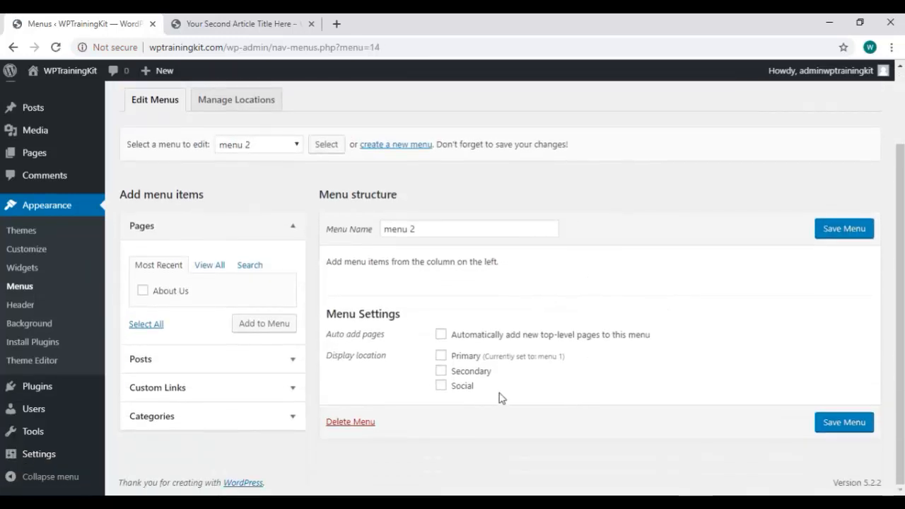
left_click(182, 416)
left_click(143, 393)
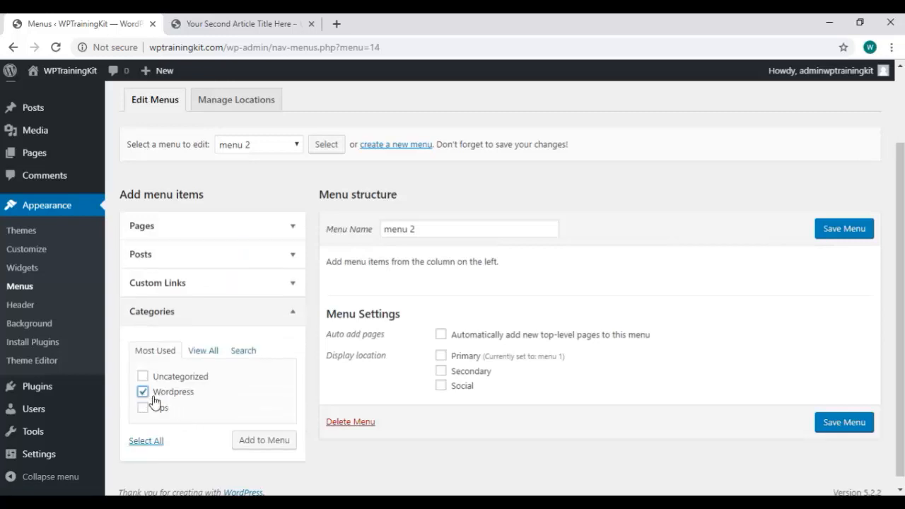
left_click(250, 441)
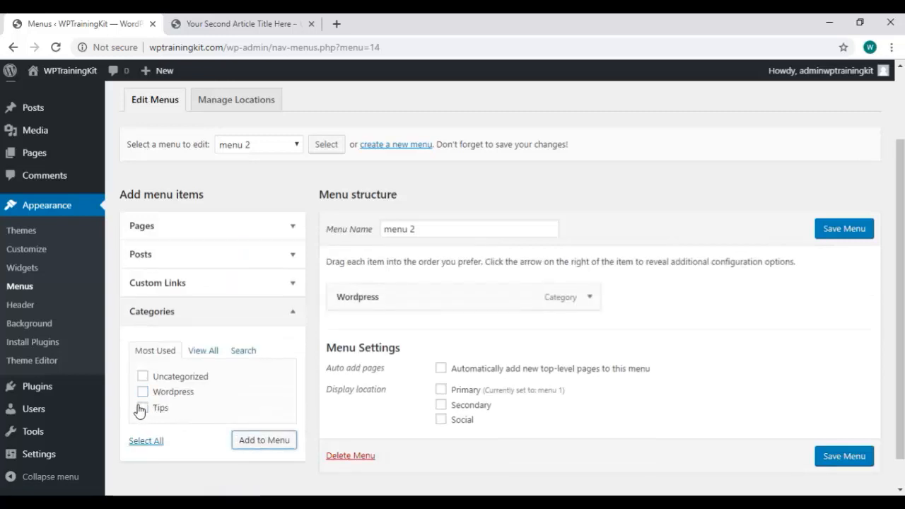
left_click(143, 408)
left_click(266, 442)
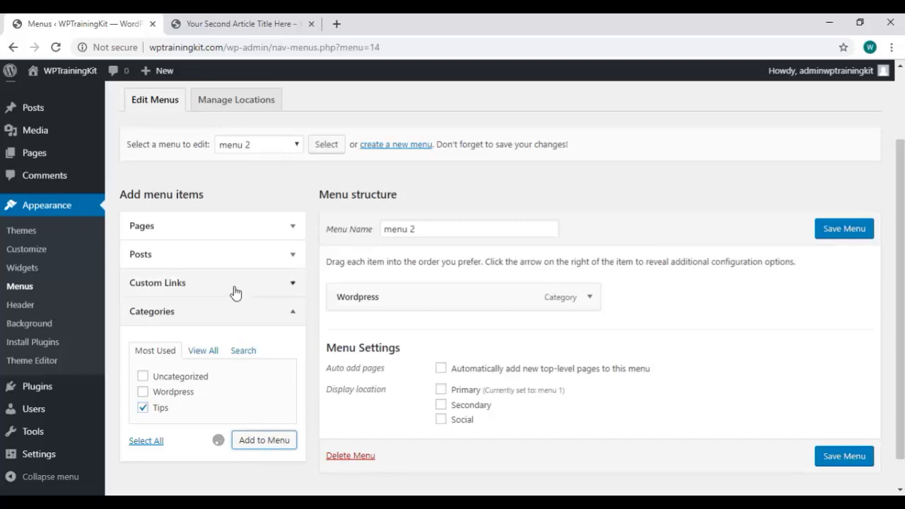
left_click(286, 285)
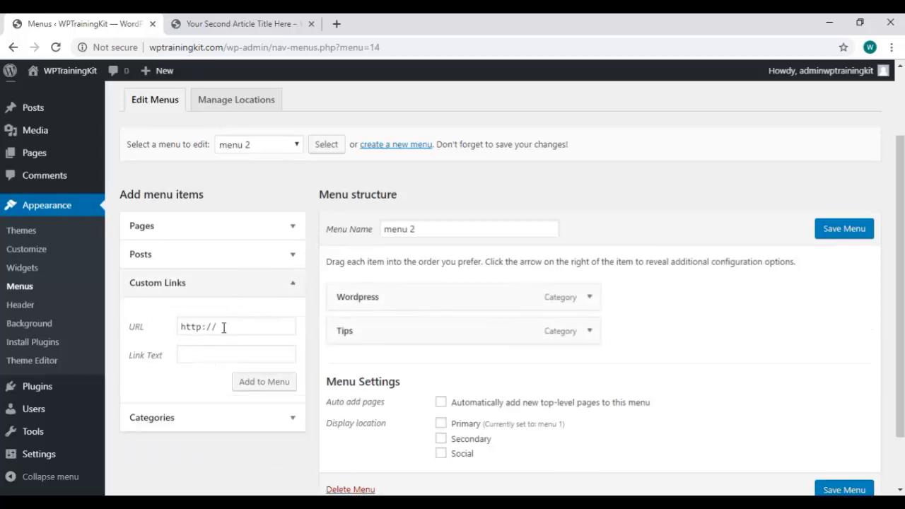
left_click(224, 327)
key("ctrl+a")
type("http://wptrainingkit.com")
left_click(228, 355)
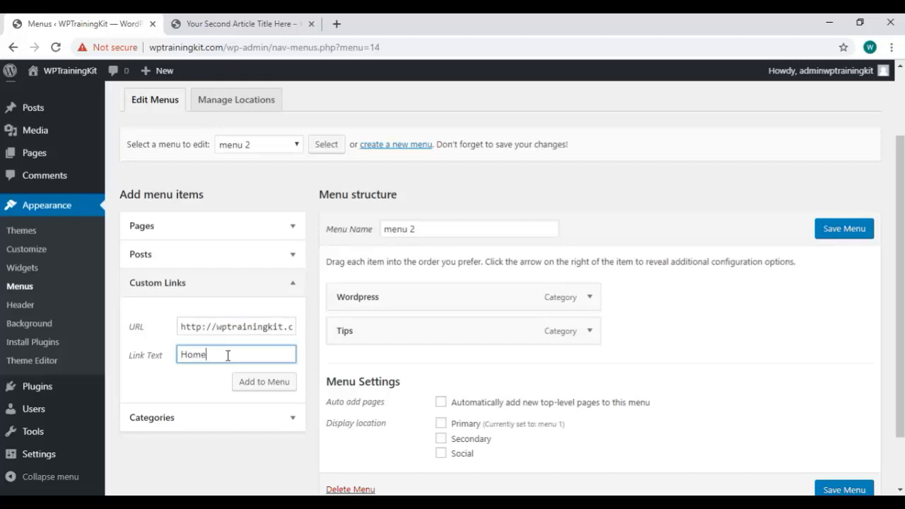
left_click(253, 382)
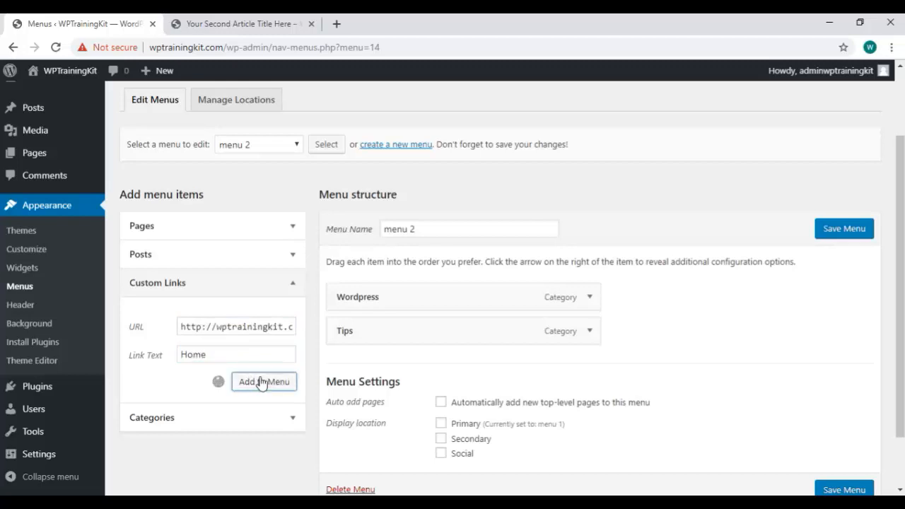
left_click_drag(403, 366, 410, 285)
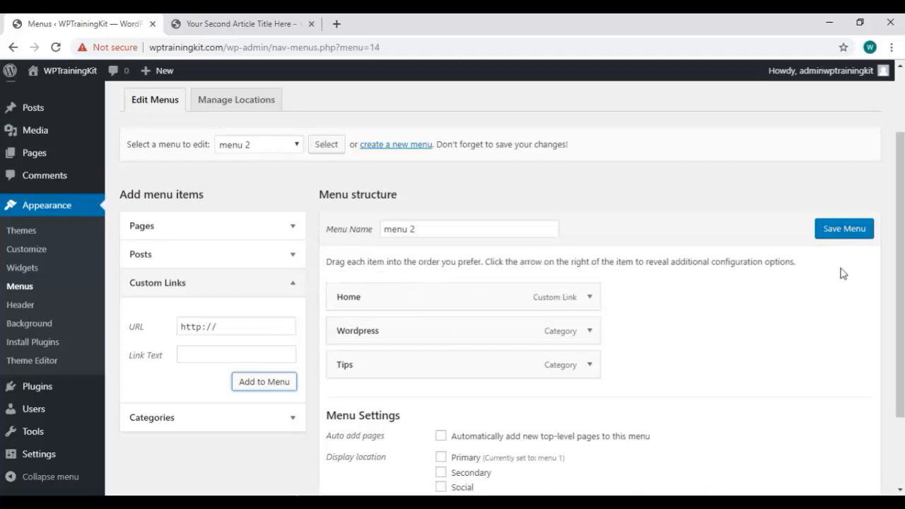
left_click(841, 232)
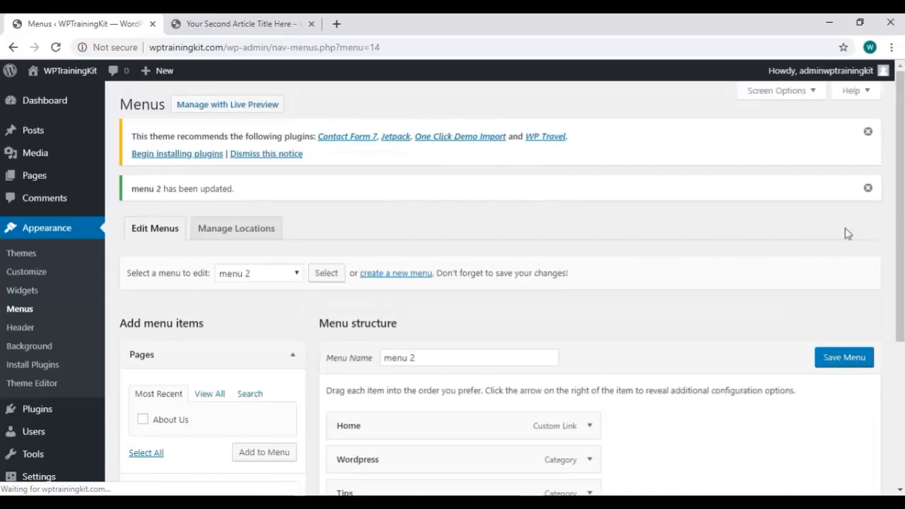
- Assign menu 2 to the Secondary theme location and save the location changes
left_click(238, 234)
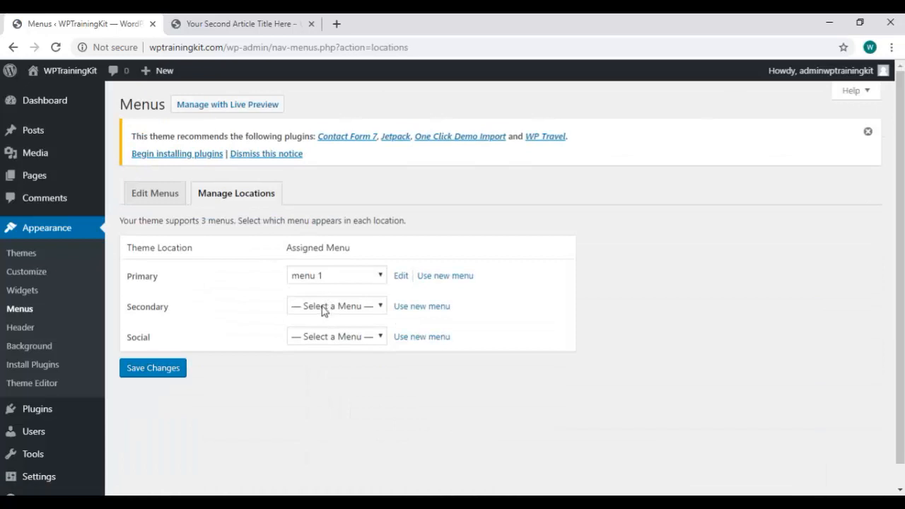
left_click(323, 308)
left_click(319, 348)
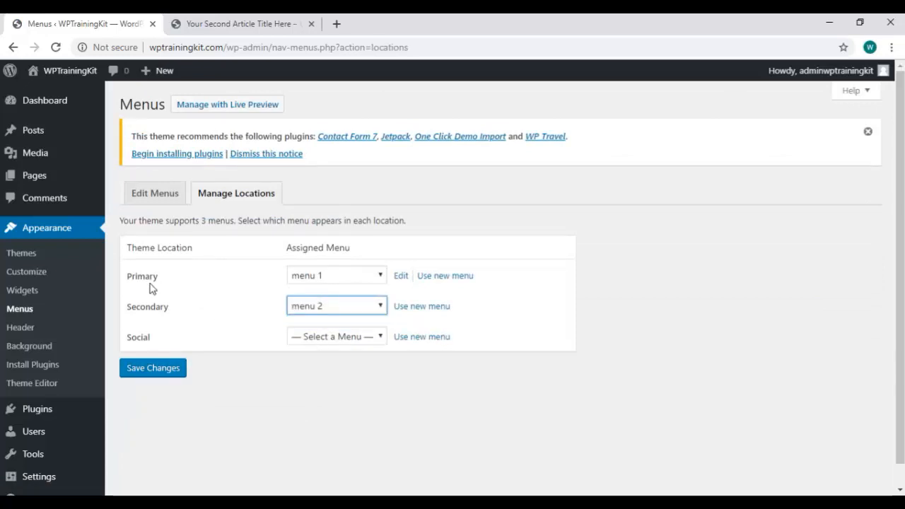
left_click(152, 371)
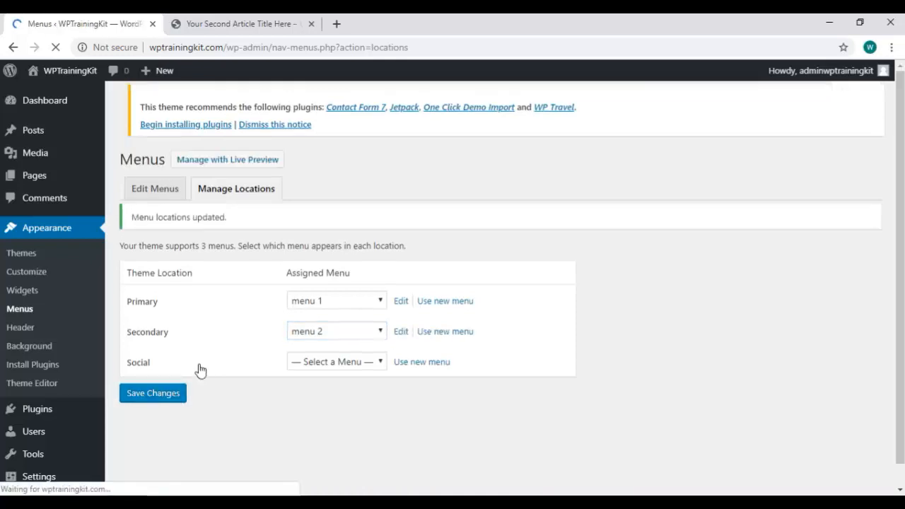
- Reload the live article page to check how both header menus appear
left_click(243, 23)
right_click(314, 136)
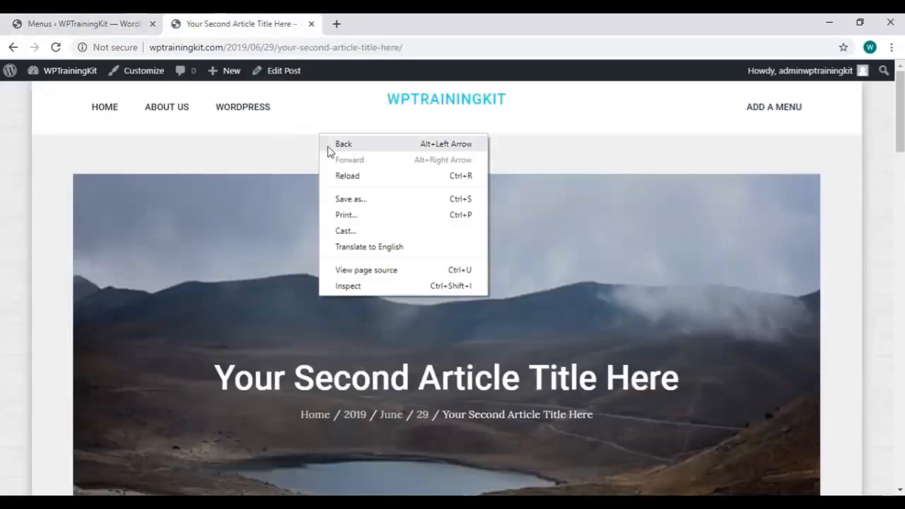
left_click(346, 175)
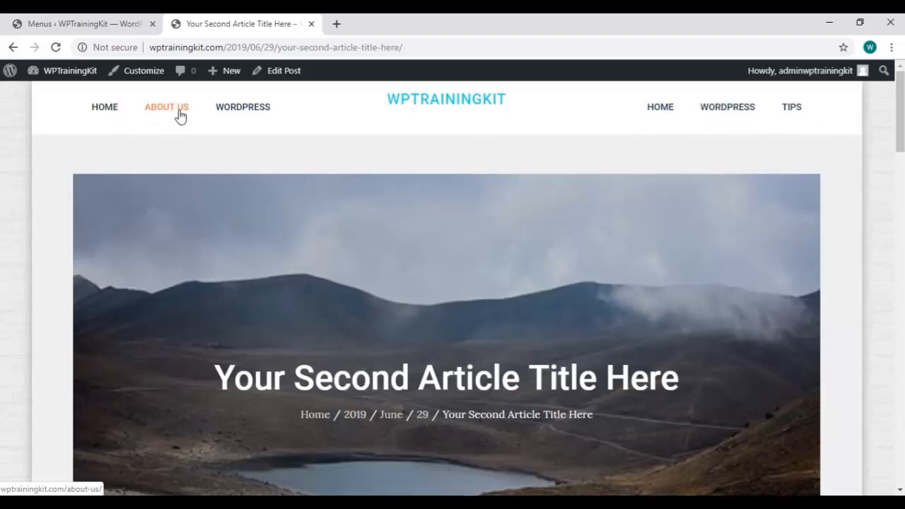
- Return to editing menu 2 and compare its items with the secondary menu on the live article page
left_click(111, 29)
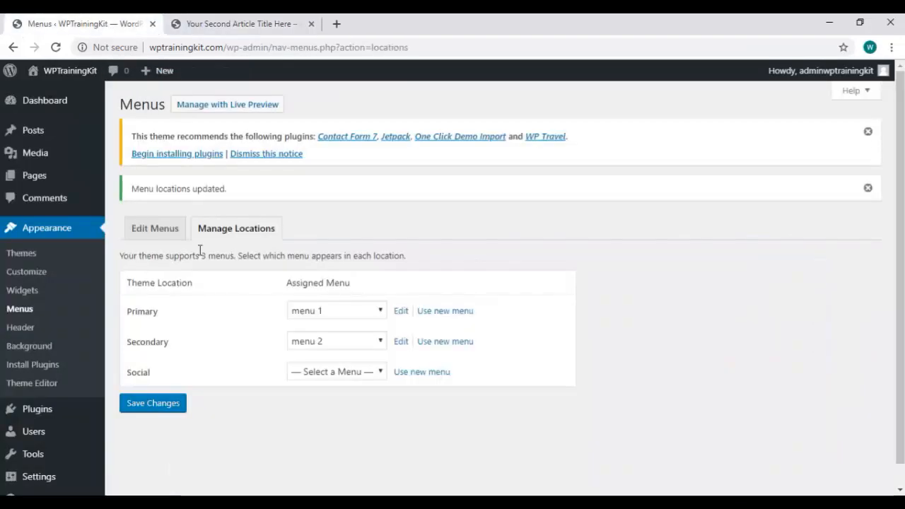
left_click(140, 232)
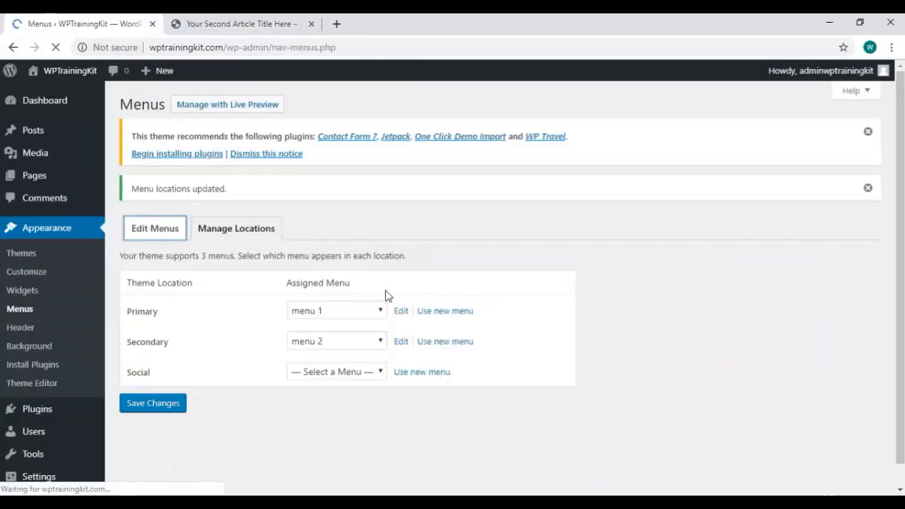
scroll(509, 327, "down", 3)
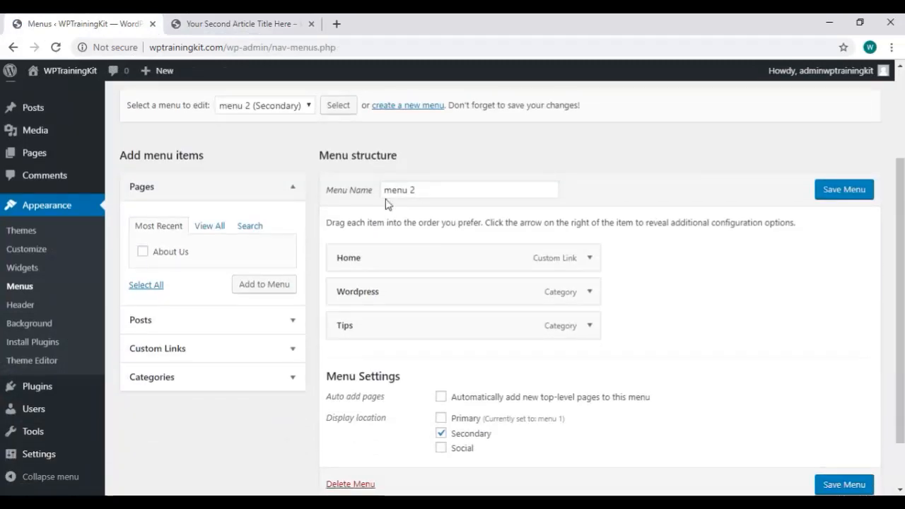
left_click(240, 23)
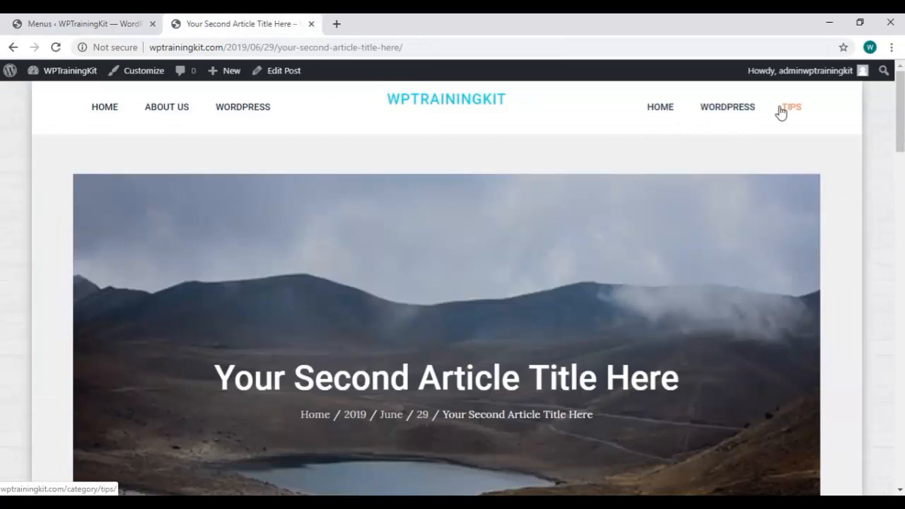
- Load menu 1 in the menu editor and compare its items and display location with the primary menu on the live page
left_click(109, 25)
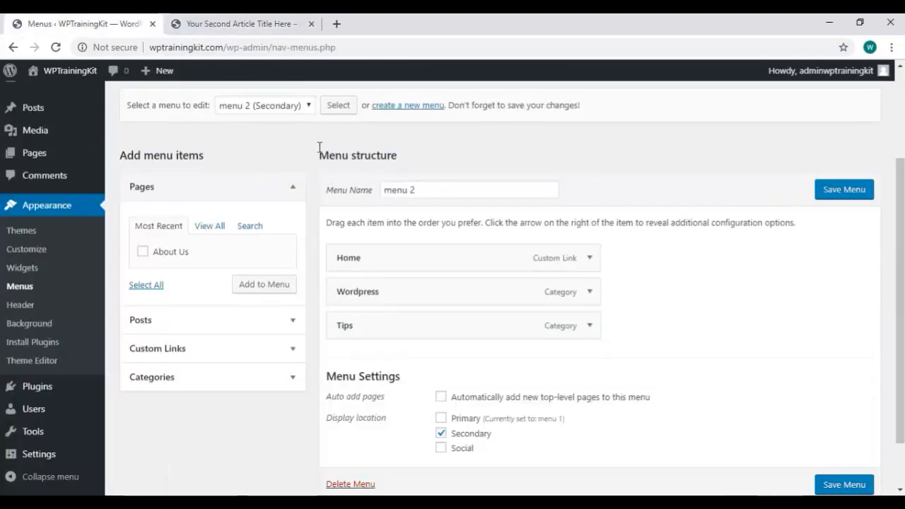
left_click(268, 110)
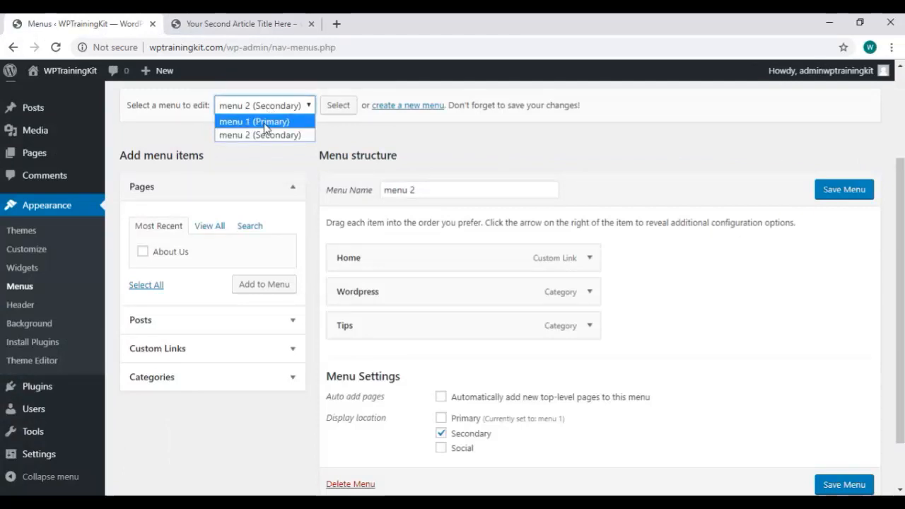
left_click(264, 122)
left_click(327, 106)
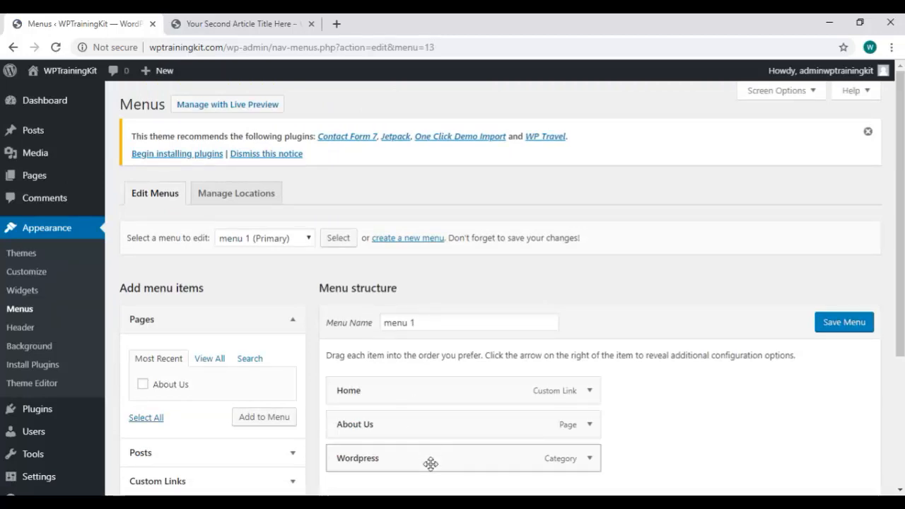
left_click(244, 23)
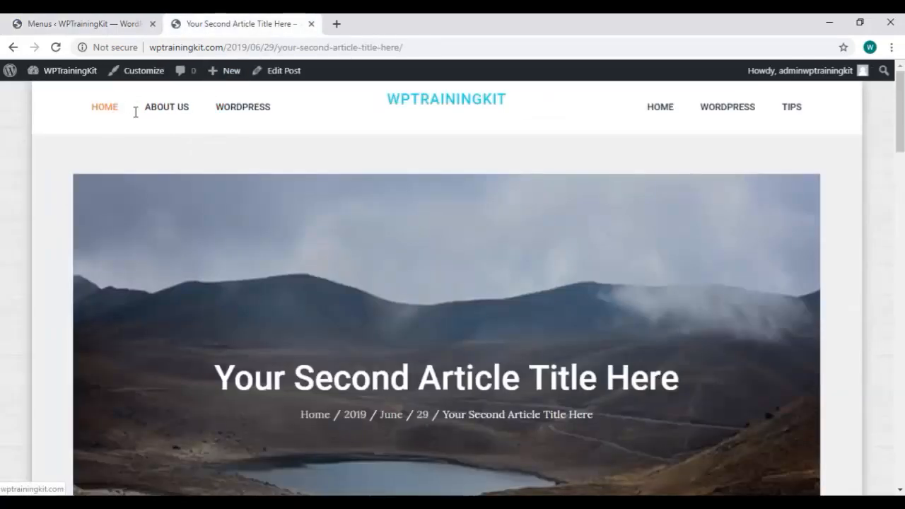
left_click(102, 23)
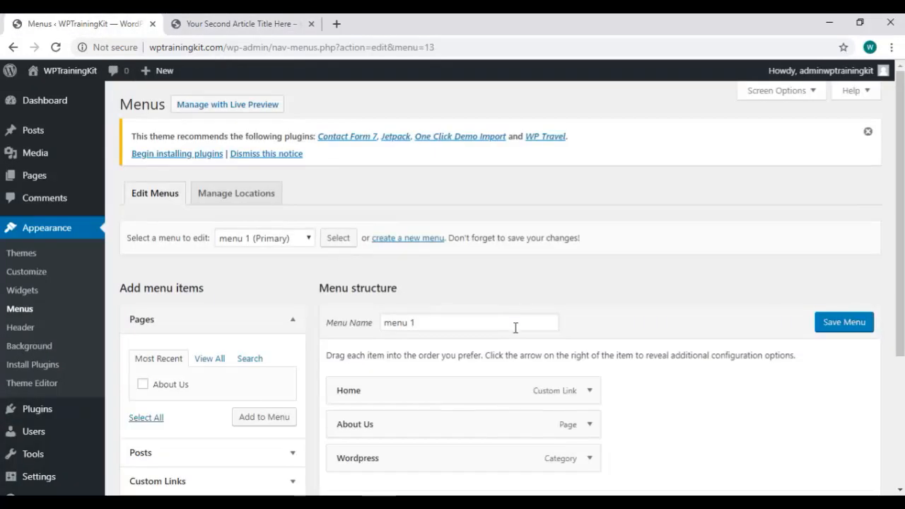
scroll(515, 328, "down", 2)
scroll(550, 245, "up", 1)
scroll(550, 244, "down", 1)
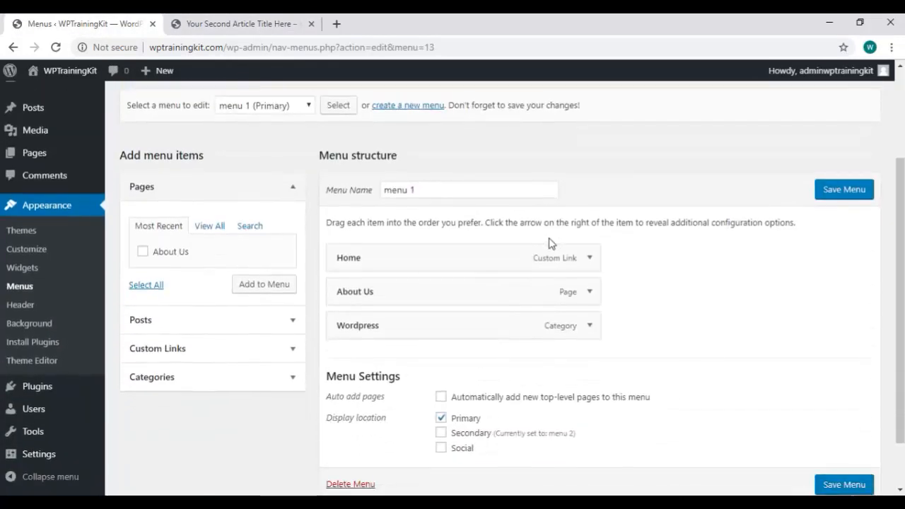
- Load menu 2 in the menu editor and permanently delete it
left_click(286, 106)
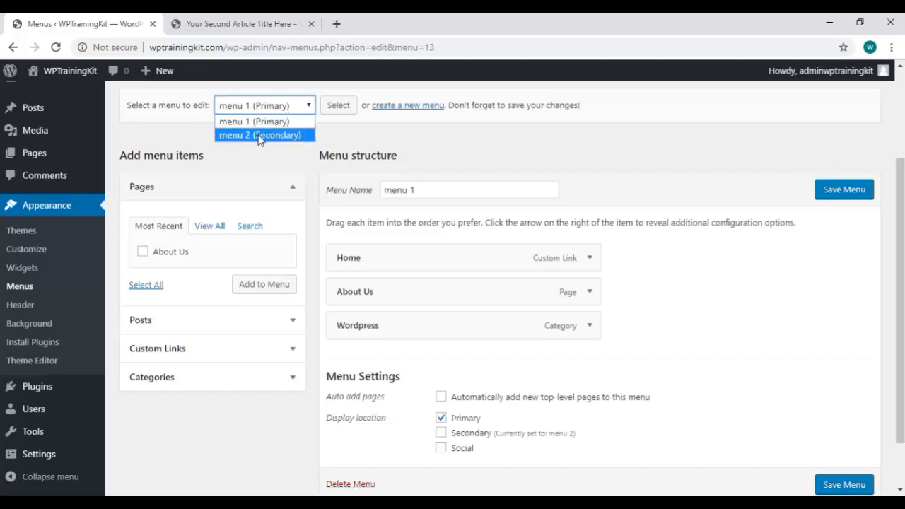
left_click(260, 135)
scroll(357, 355, "down", 1)
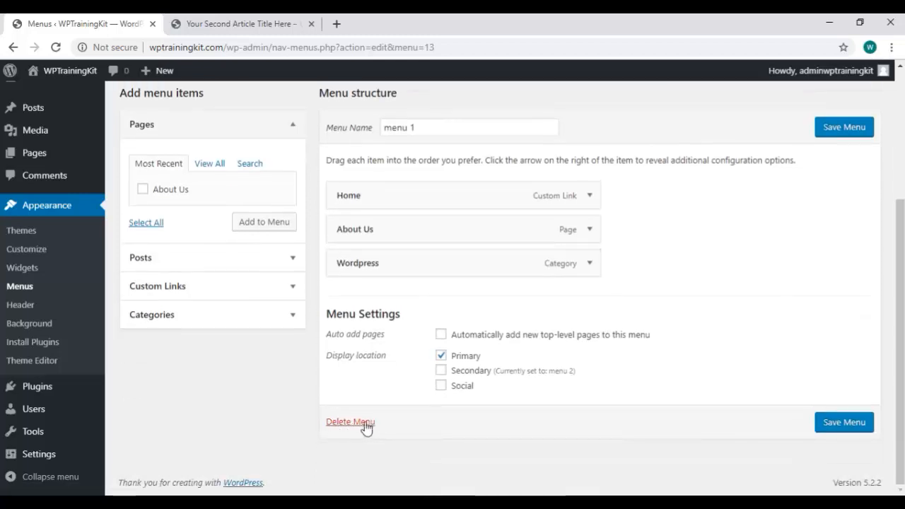
scroll(431, 282, "up", 3)
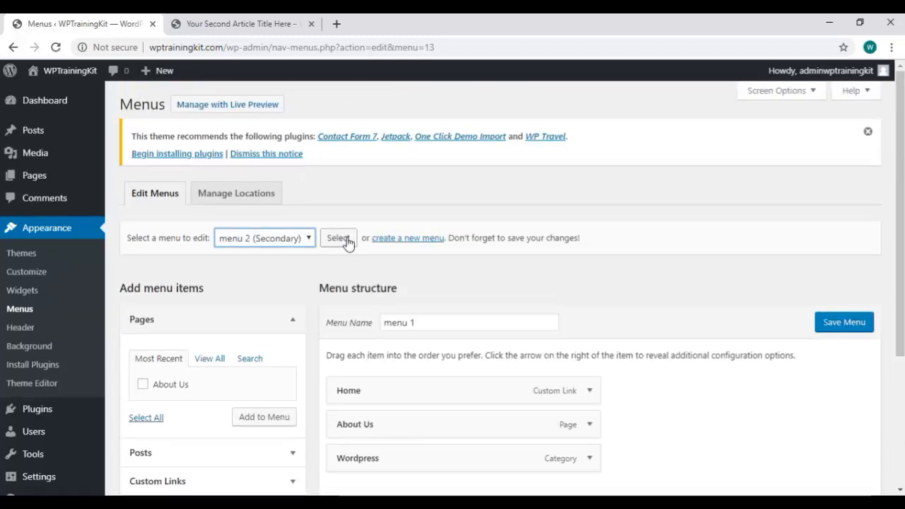
left_click(343, 236)
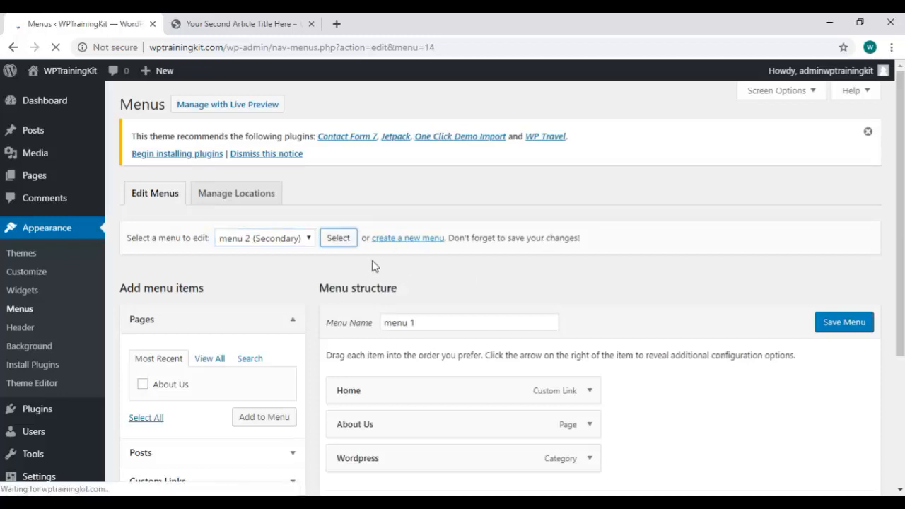
scroll(374, 265, "down", 3)
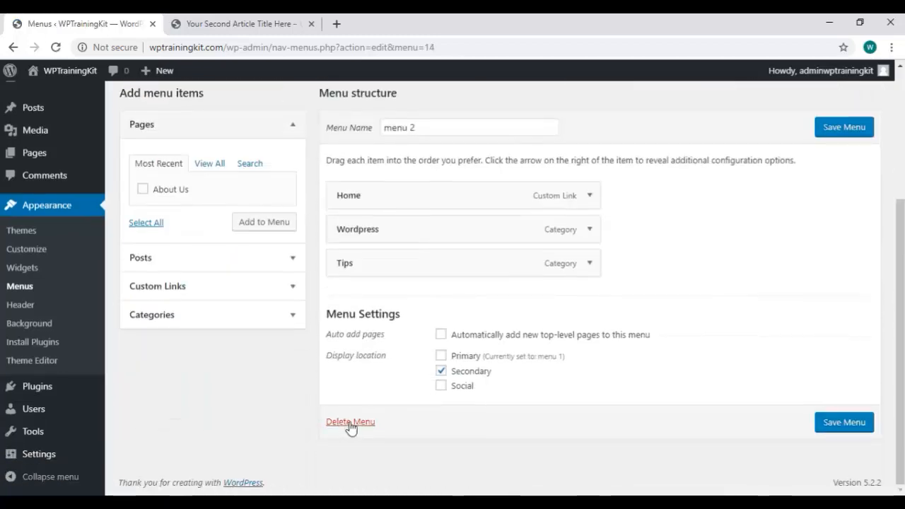
left_click(349, 426)
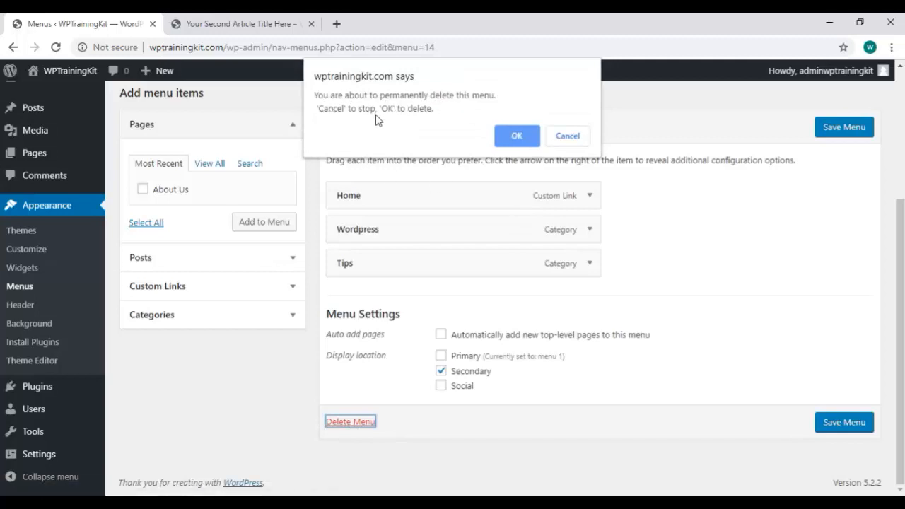
left_click(530, 145)
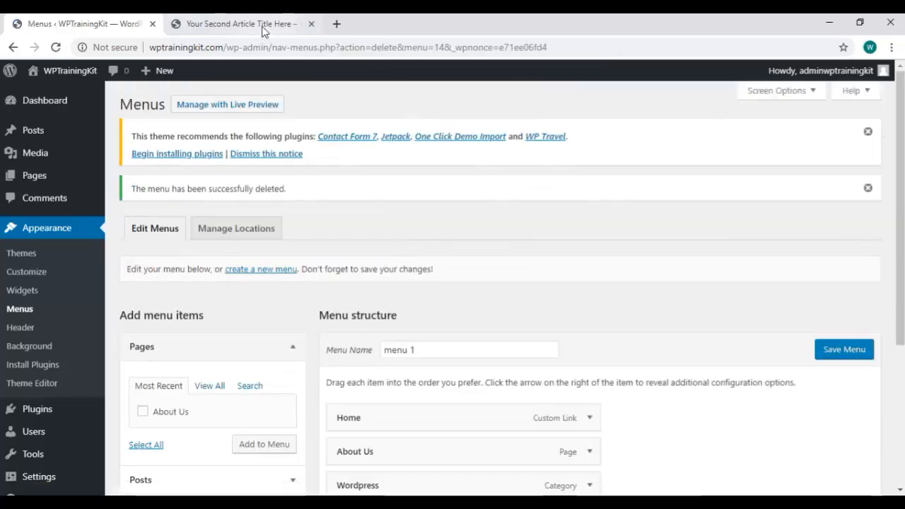
- Reload the live article page to check the header after deleting menu 2
left_click(263, 29)
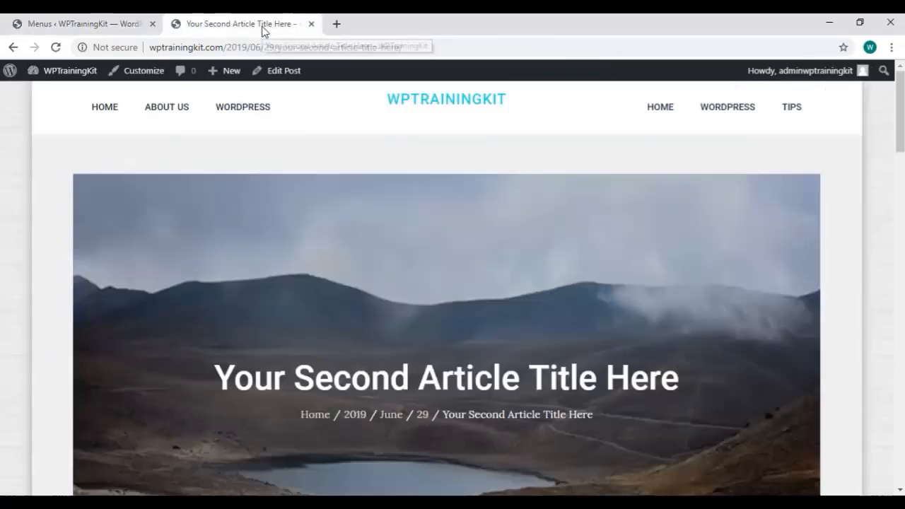
right_click(321, 107)
left_click(356, 148)
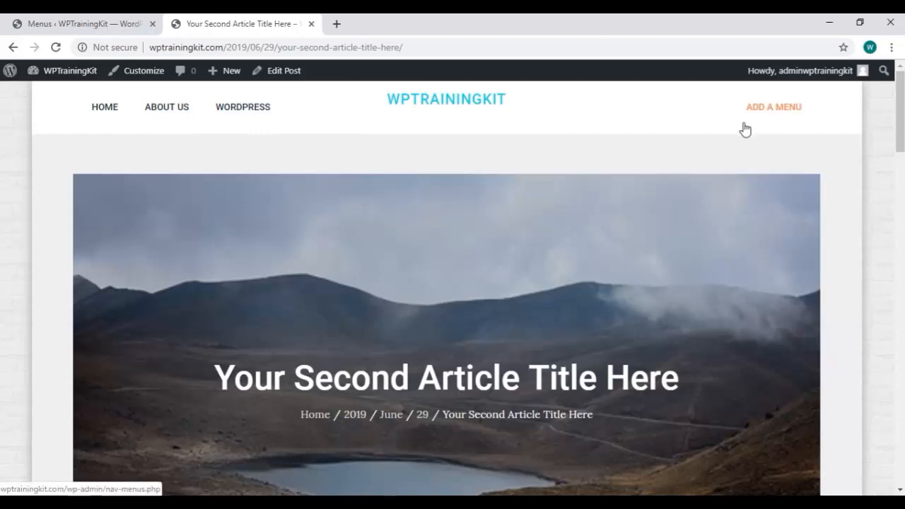
- Return to the menu editor and review the items and display settings of menu 1
left_click(84, 26)
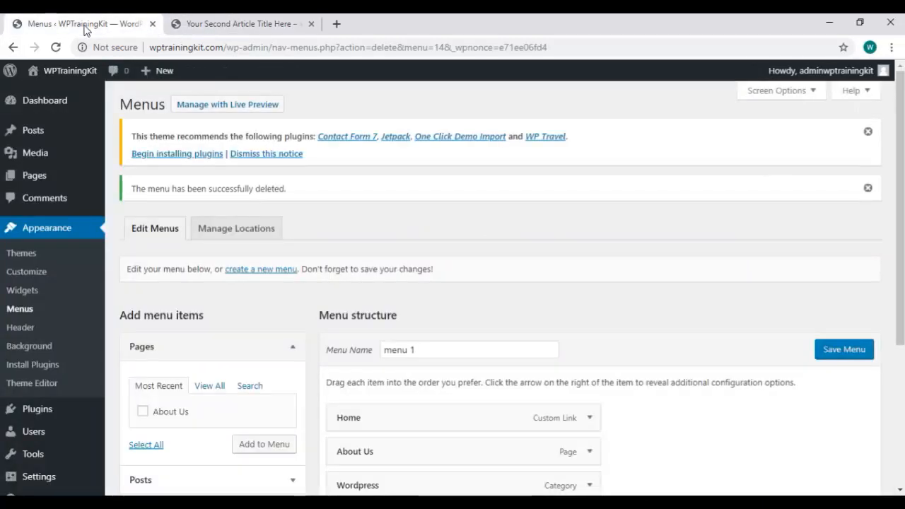
scroll(519, 307, "down", 3)
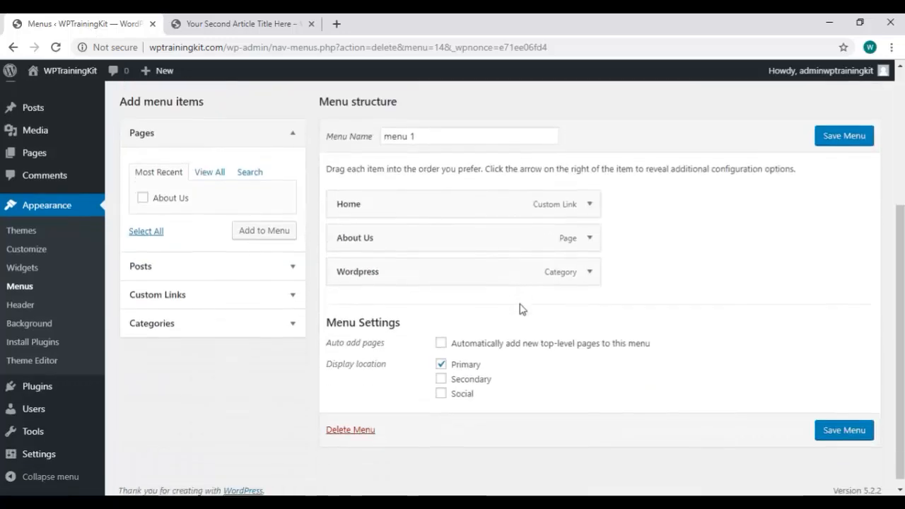
scroll(521, 309, "up", 2)
scroll(494, 309, "up", 2)
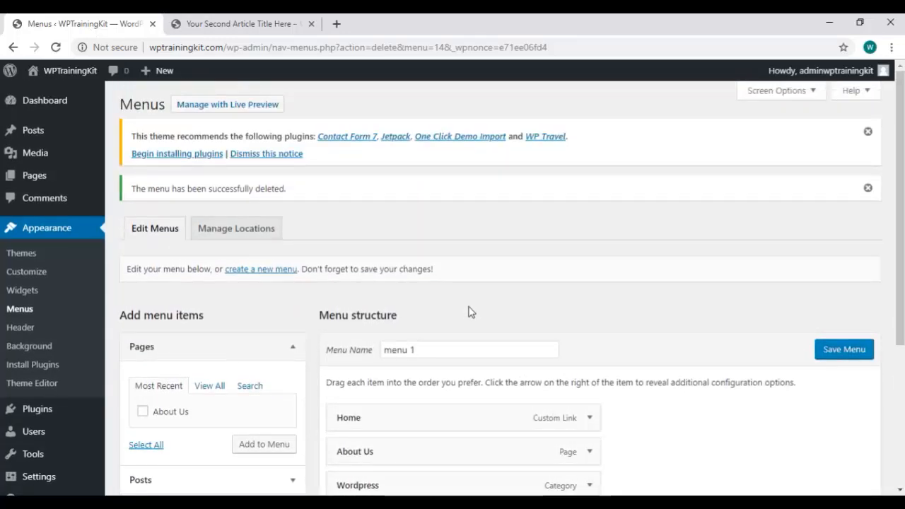
scroll(465, 298, "down", 1)
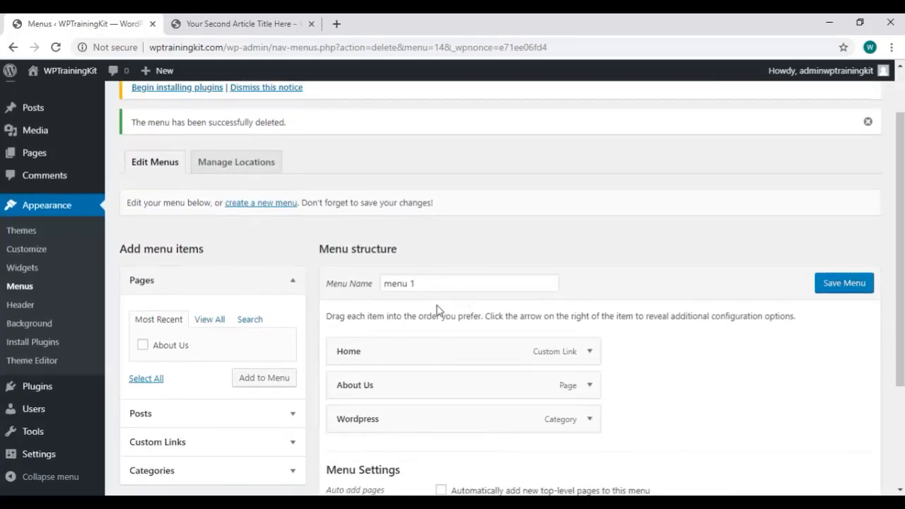